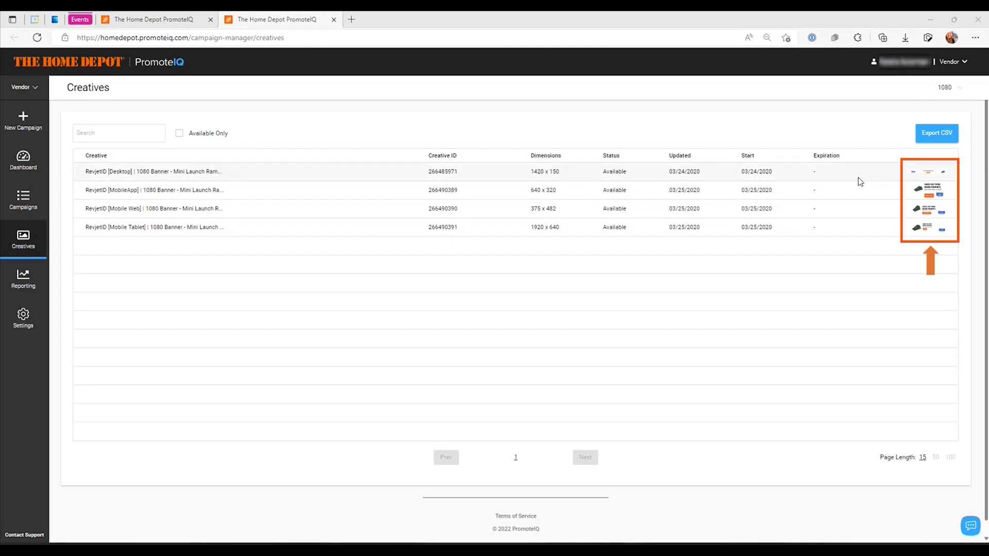
# Preview the desktop 1420 x 150 banner creative in the creatives list and close the preview.
pyautogui.click(919, 176)
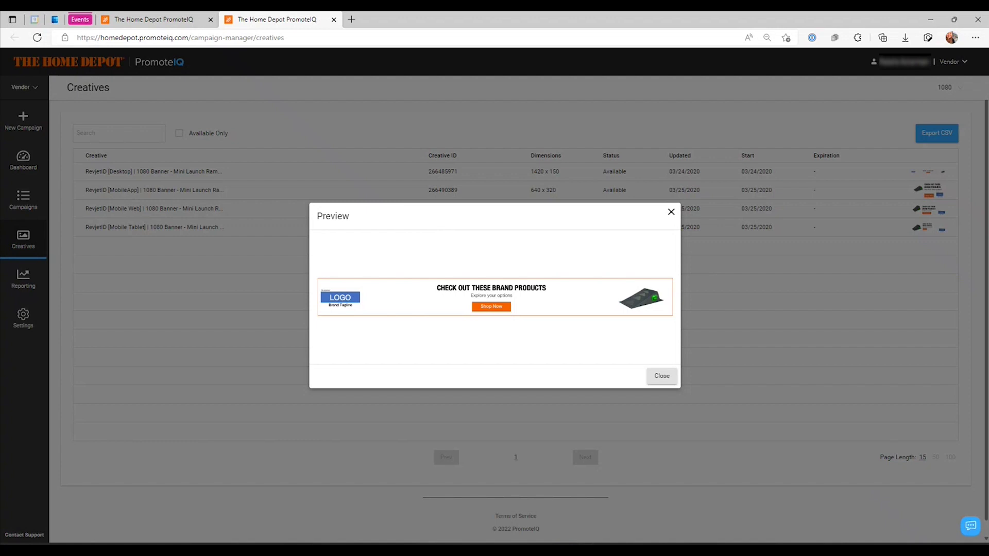
pyautogui.click(670, 212)
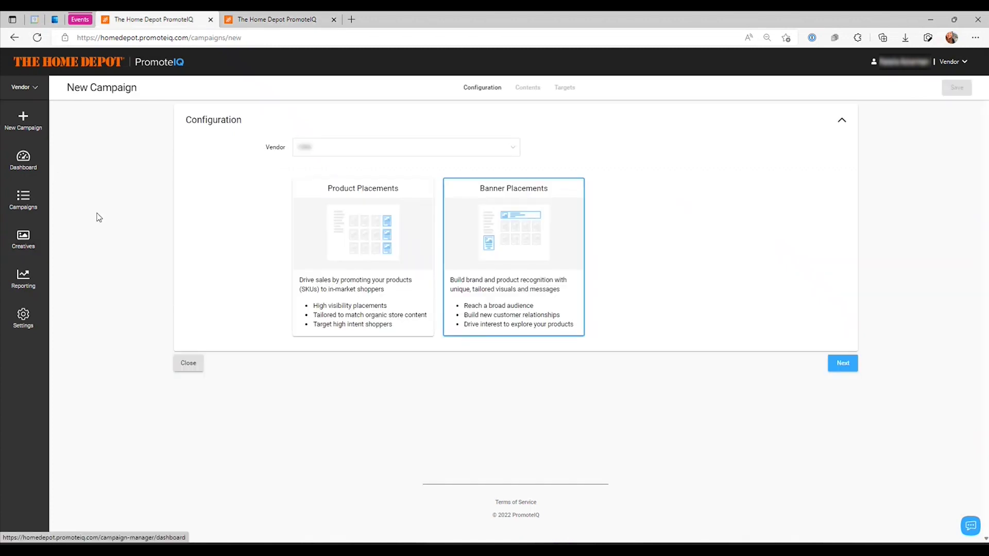
# Choose Banner Placements as the new campaign's type and continue to its detailed configuration.
pyautogui.click(310, 154)
pyautogui.click(220, 244)
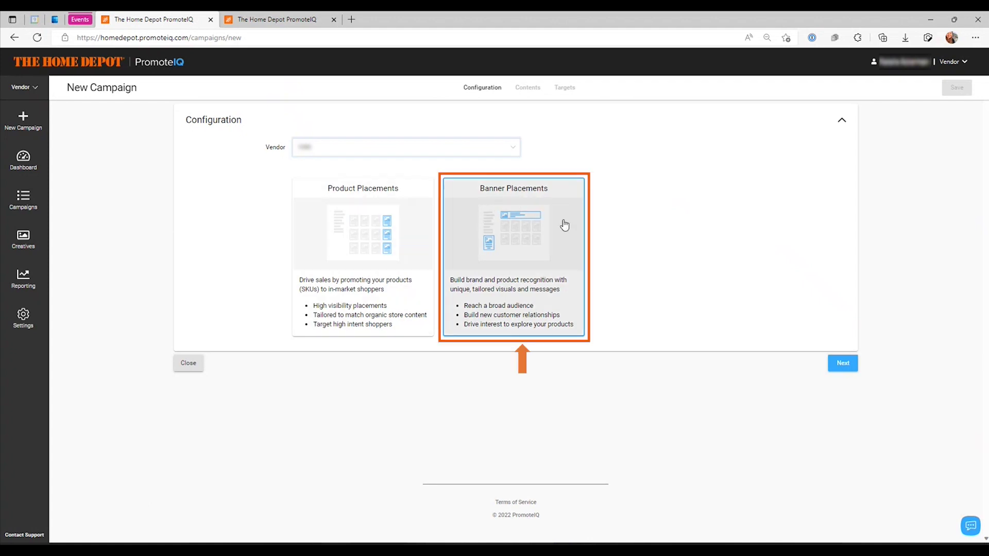
pyautogui.click(477, 221)
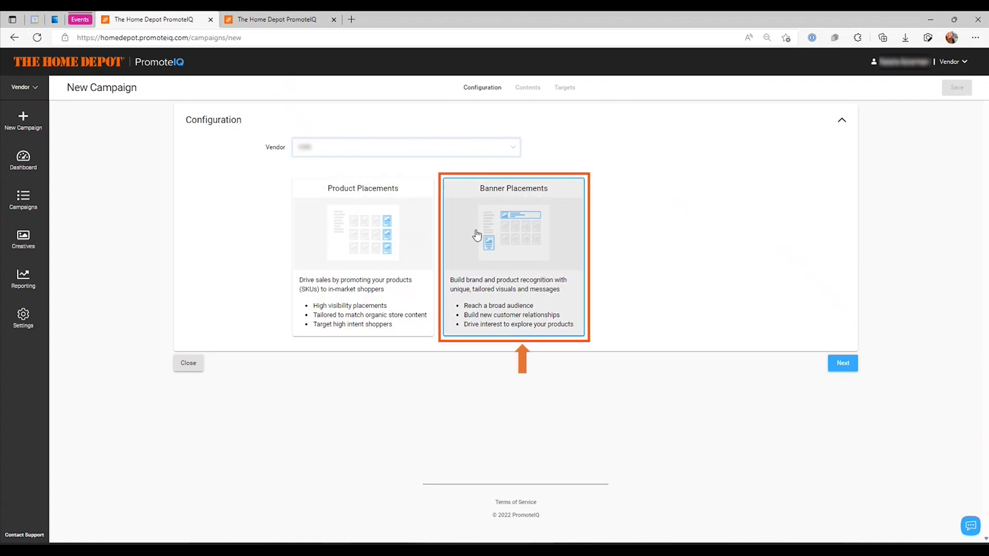
pyautogui.click(848, 369)
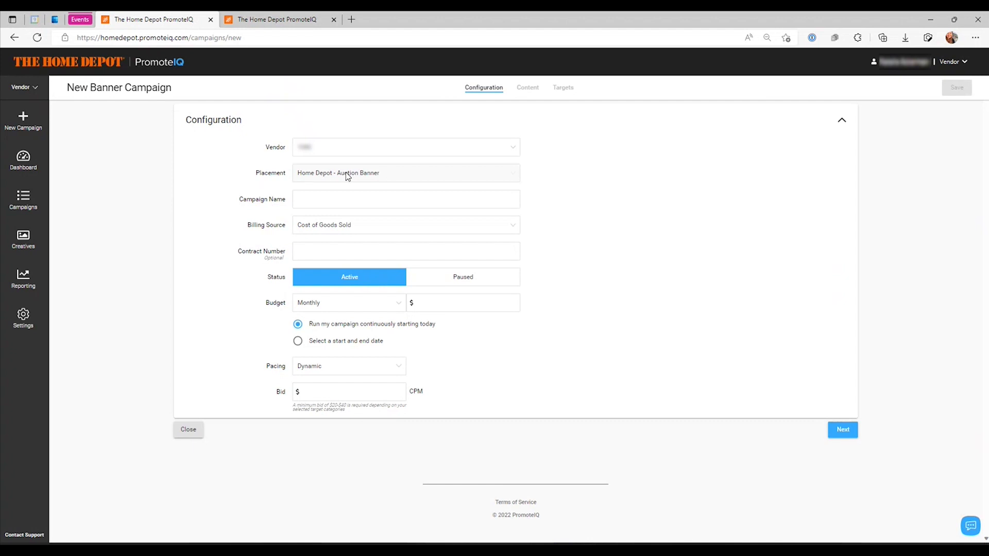
# Name the banner campaign test1234.
pyautogui.click(302, 197)
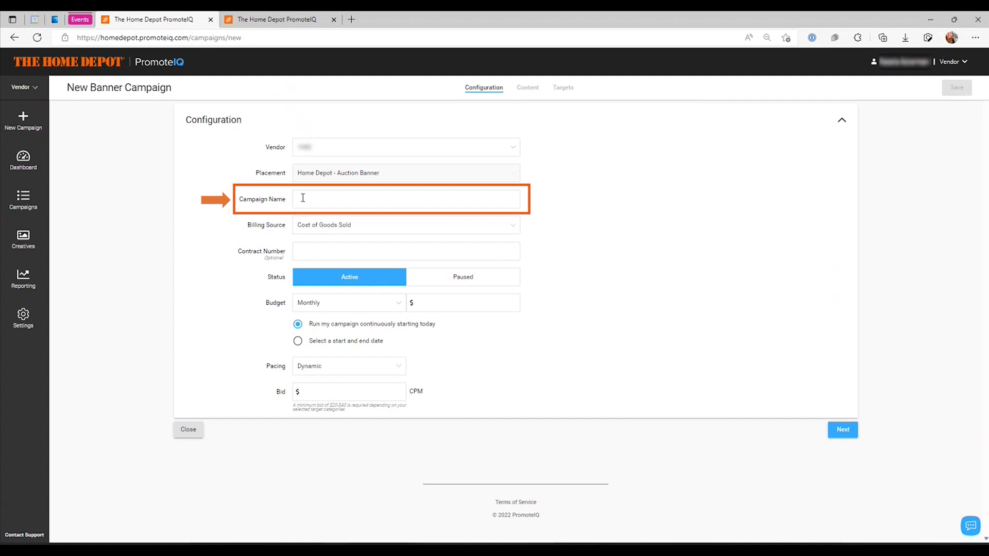
pyautogui.write('test1234')
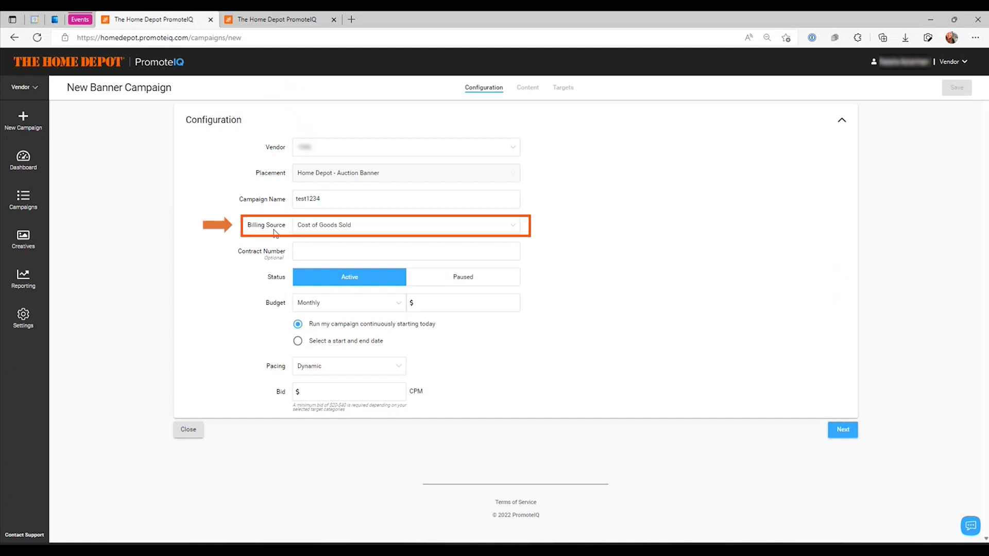
# Try Incremental Contracts as the billing source, leave the contract number empty, and restore Cost of Goods Sold.
pyautogui.moveTo(276, 231)
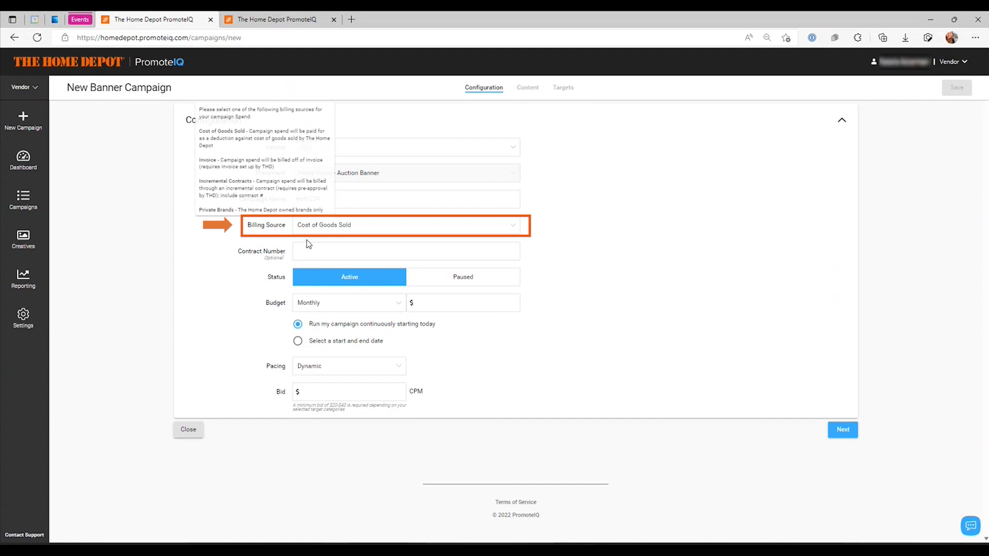
pyautogui.click(335, 229)
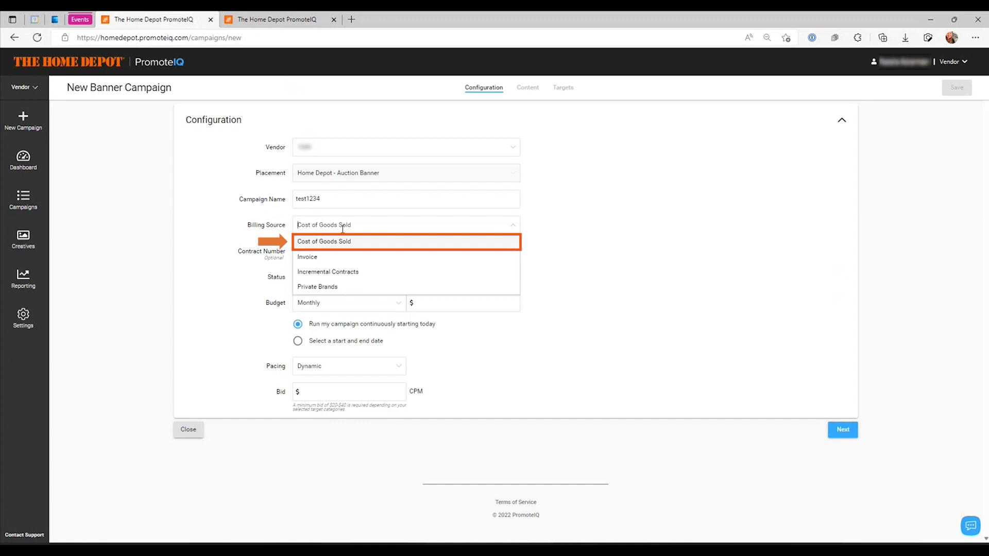
pyautogui.click(311, 273)
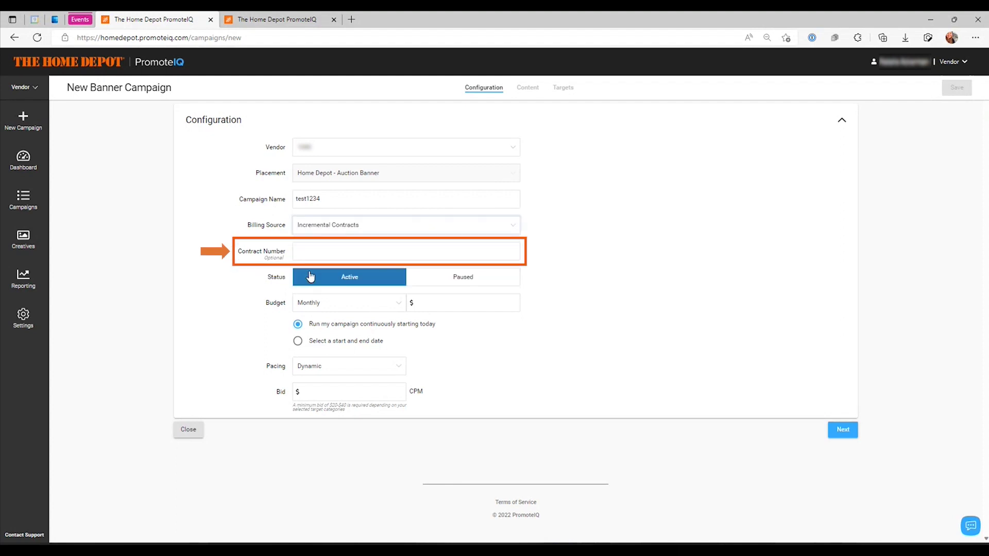
pyautogui.click(309, 250)
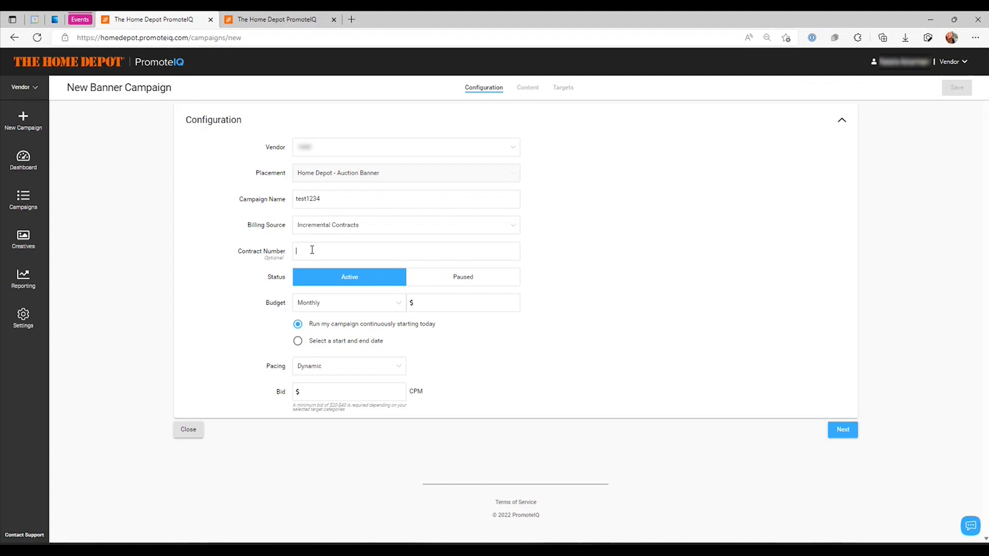
pyautogui.click(333, 225)
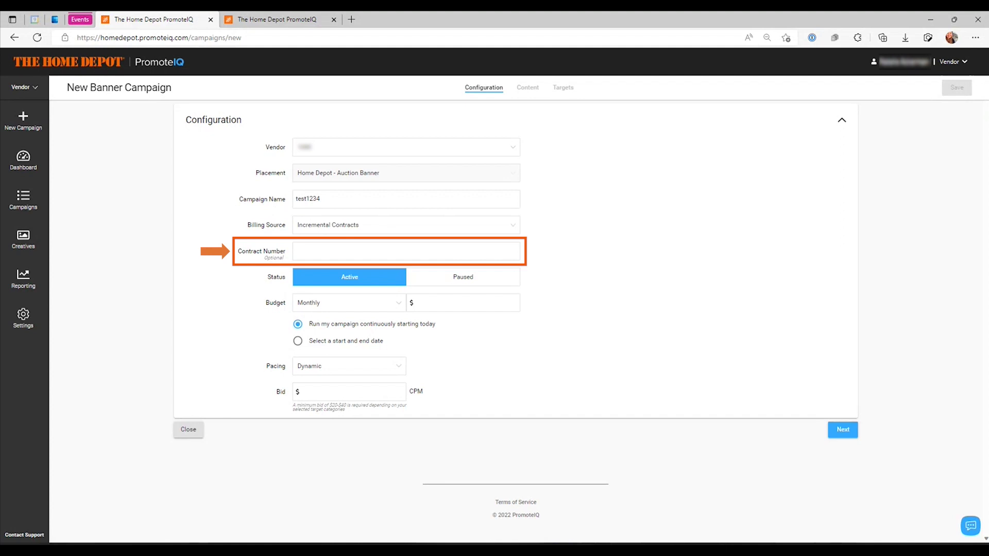
pyautogui.click(320, 225)
pyautogui.click(309, 242)
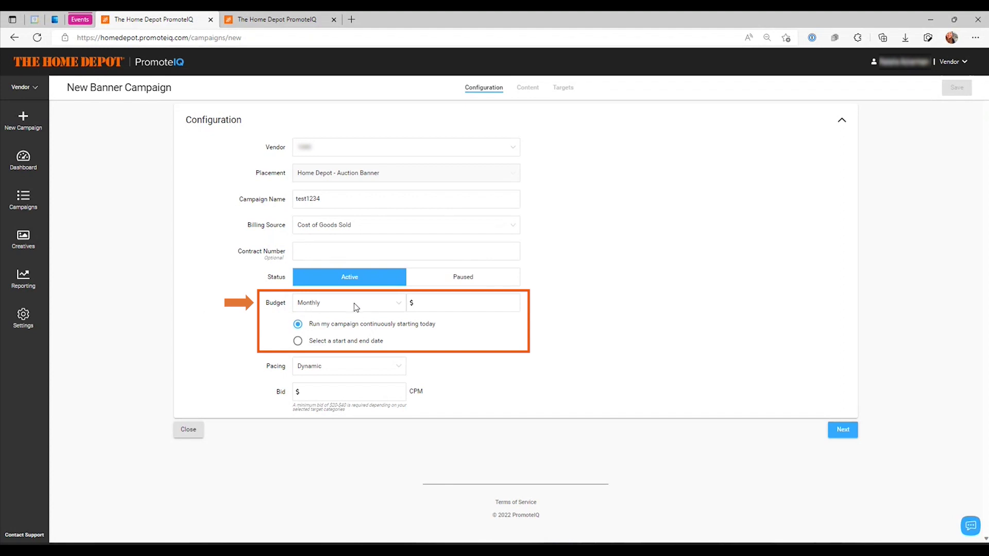
# Try a Lifetime budget of $10,000 and check its end date calendar without picking a date.
pyautogui.moveTo(286, 309)
pyautogui.click(401, 308)
pyautogui.click(335, 363)
pyautogui.click(437, 303)
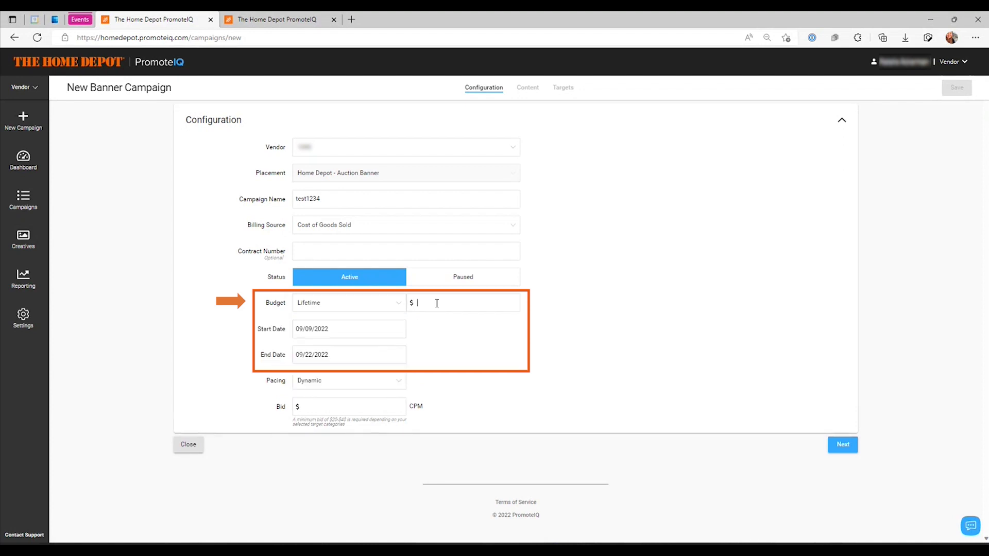
pyautogui.write('1000')
pyautogui.click(329, 355)
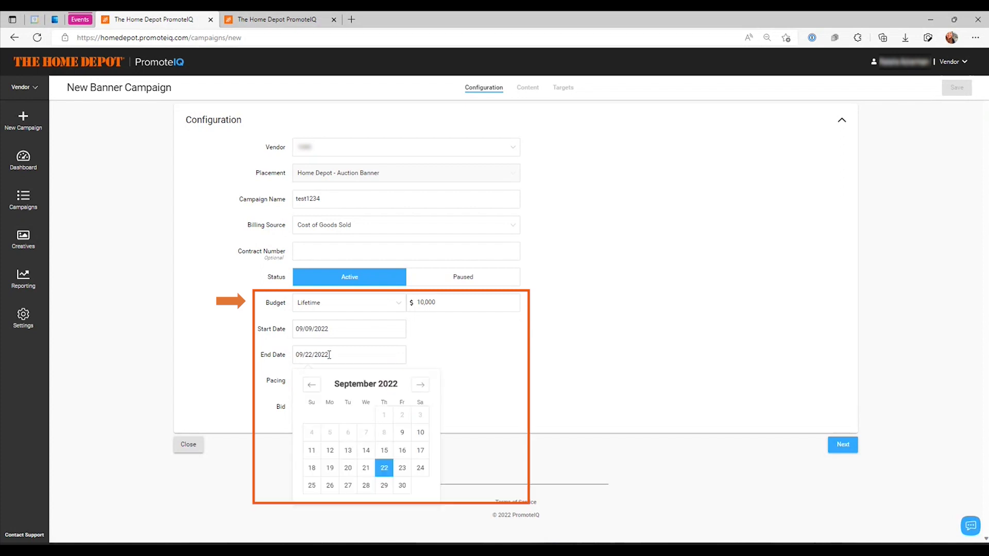
pyautogui.click(250, 337)
# Set the campaign budget to Monthly with an amount of $1,000.
pyautogui.click(307, 308)
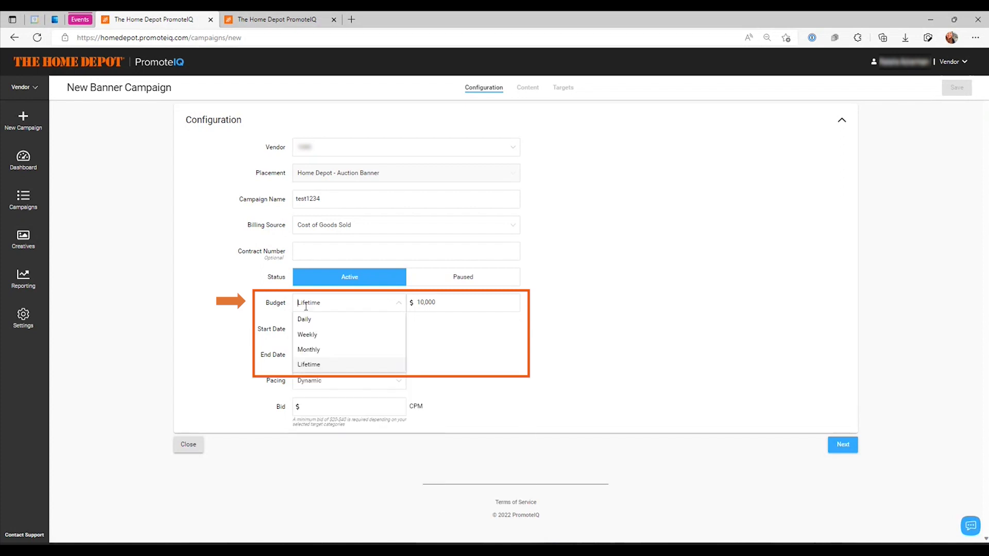
pyautogui.click(298, 347)
pyautogui.doubleClick(442, 302)
pyautogui.write('1000')
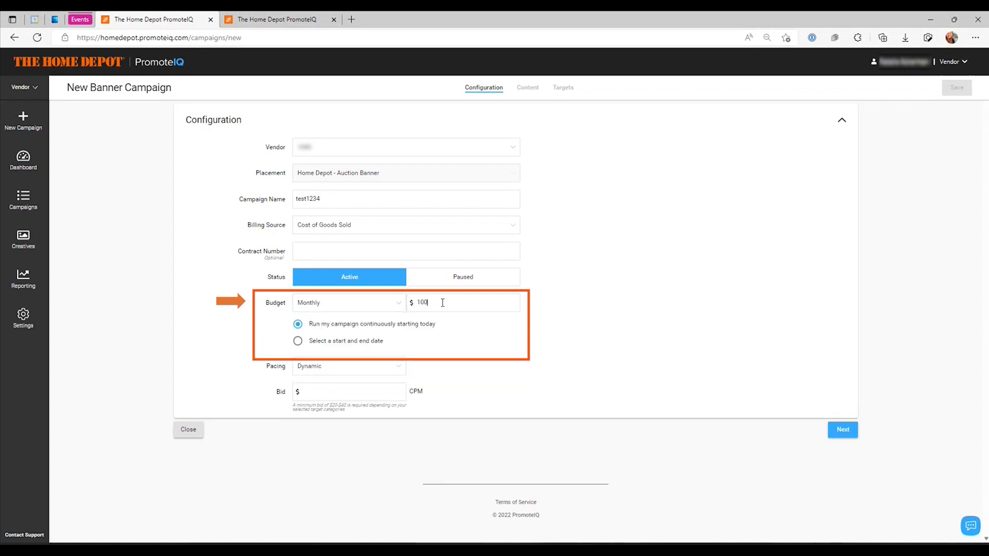
# Have the campaign run between a start and end date, with the end date set to 10/01/2022.
pyautogui.click(298, 341)
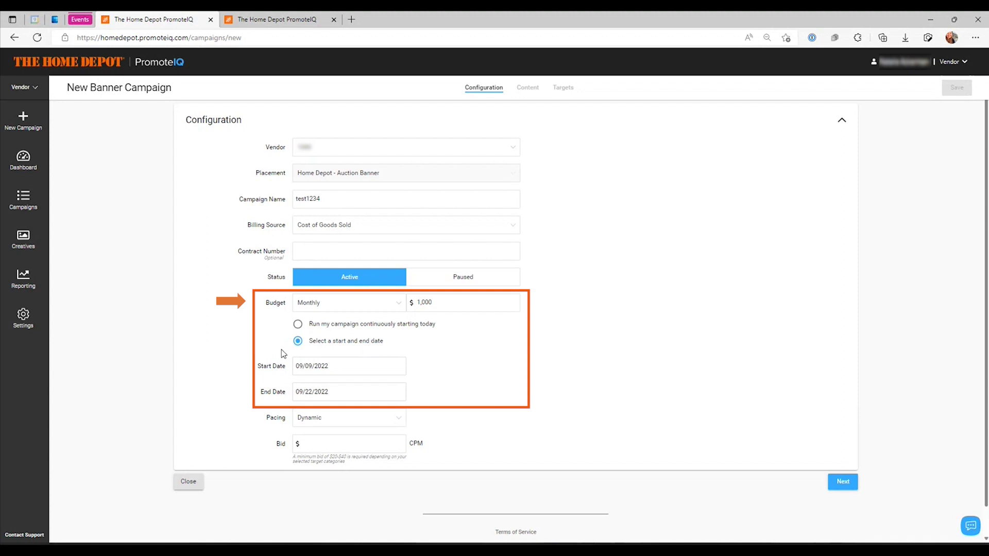
pyautogui.click(330, 392)
pyautogui.click(419, 422)
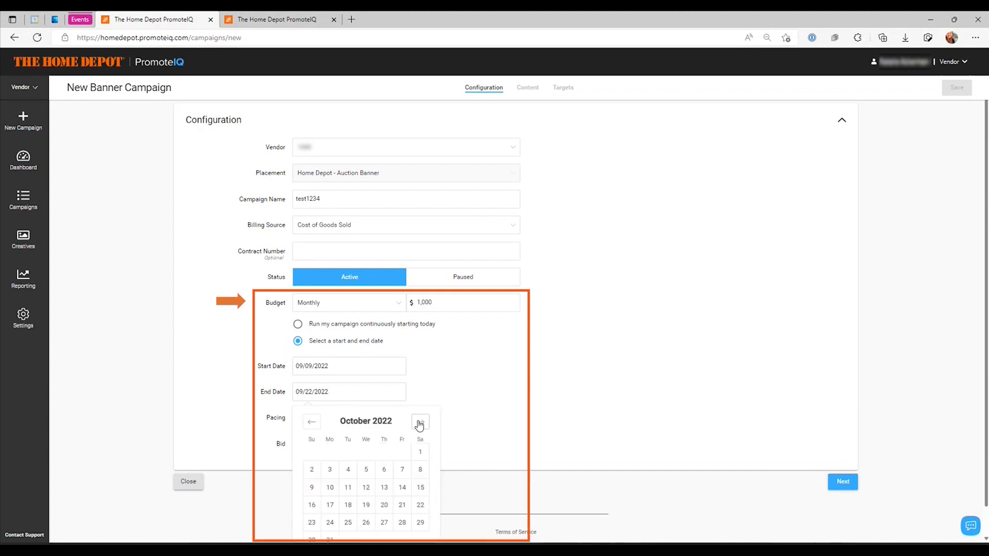
pyautogui.click(419, 453)
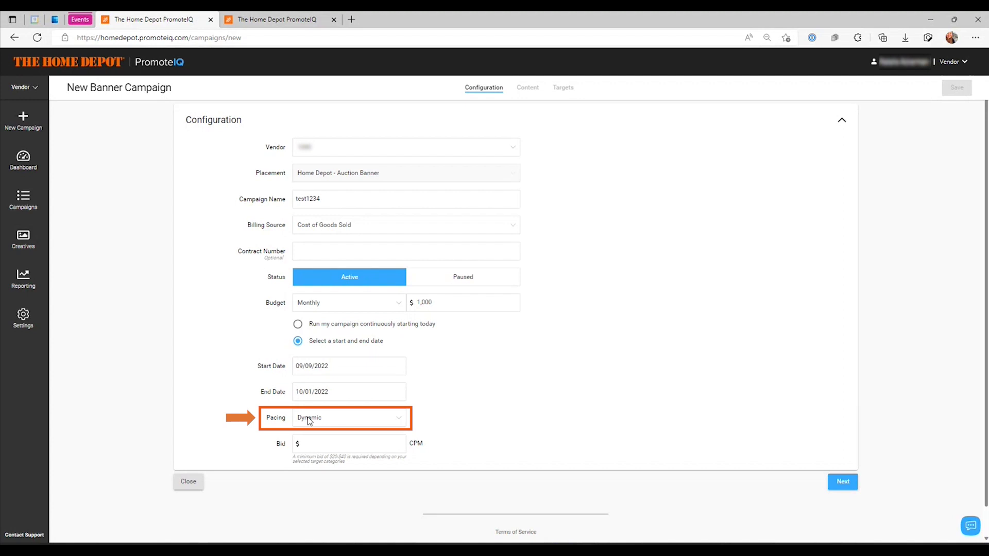
# Set the bid to $40.00 CPM and continue to the campaign's content selection.
pyautogui.moveTo(283, 419)
pyautogui.scroll(-1, 210, 411)
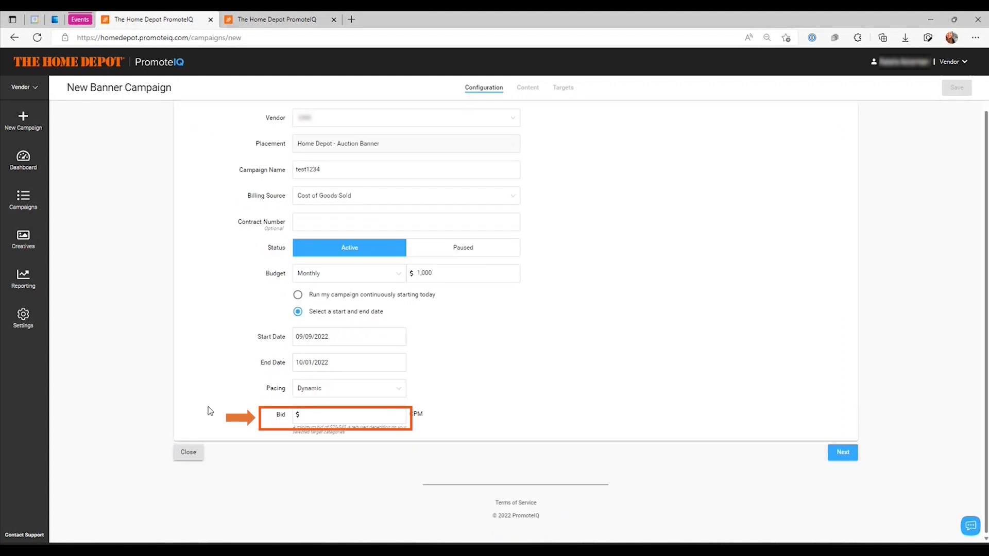
pyautogui.click(343, 416)
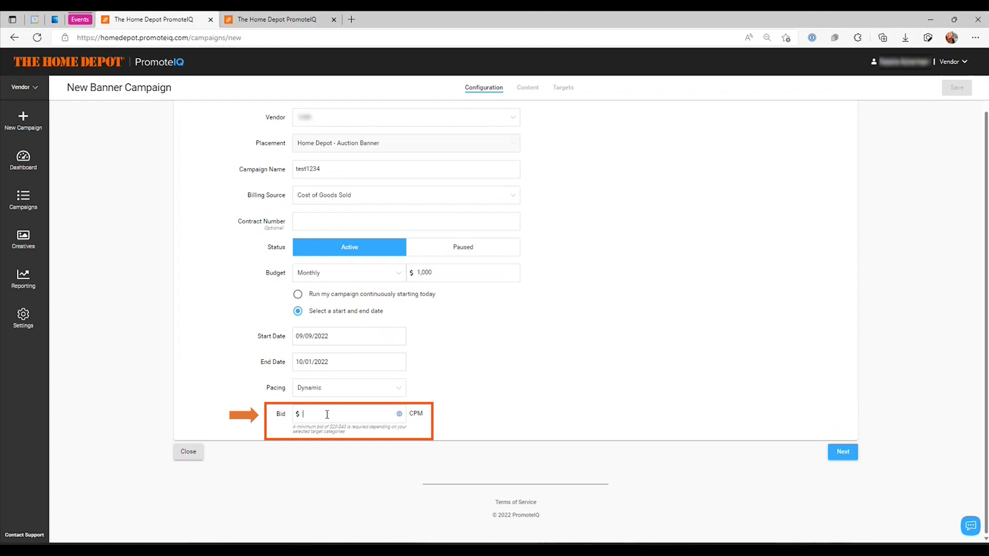
pyautogui.write('410')
pyautogui.press('BackSpace')
pyautogui.press('BackSpace')
pyautogui.write('0')
pyautogui.click(133, 349)
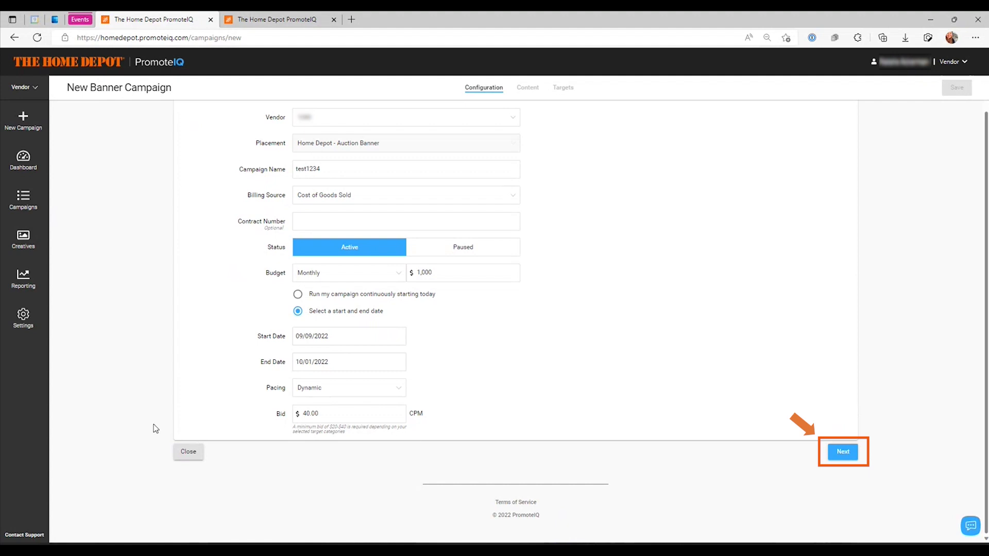
pyautogui.click(835, 456)
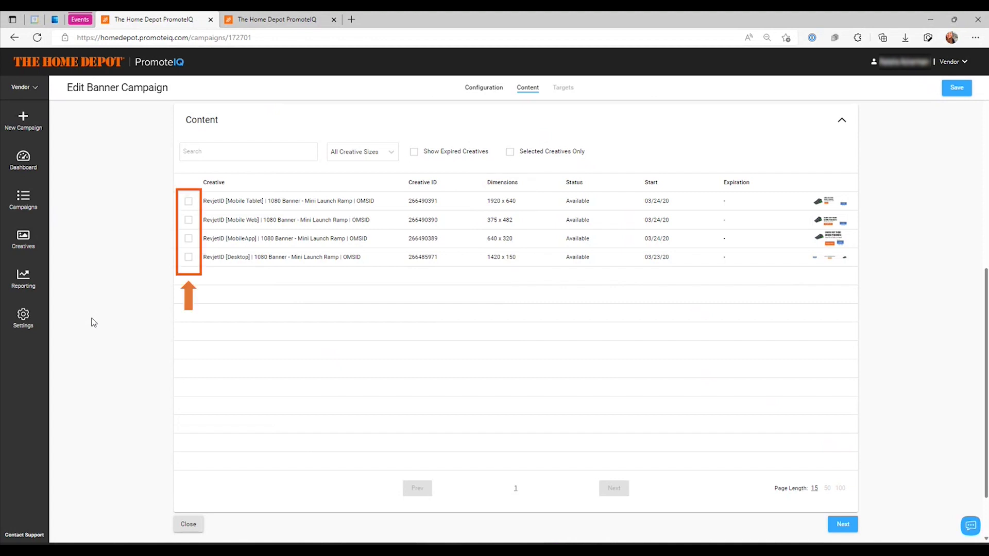
# Include the Mobile Tablet, Mobile Web, MobileApp and Desktop Mini Launch Ramp creatives in the campaign.
pyautogui.click(189, 202)
pyautogui.click(188, 219)
pyautogui.click(188, 238)
pyautogui.click(188, 257)
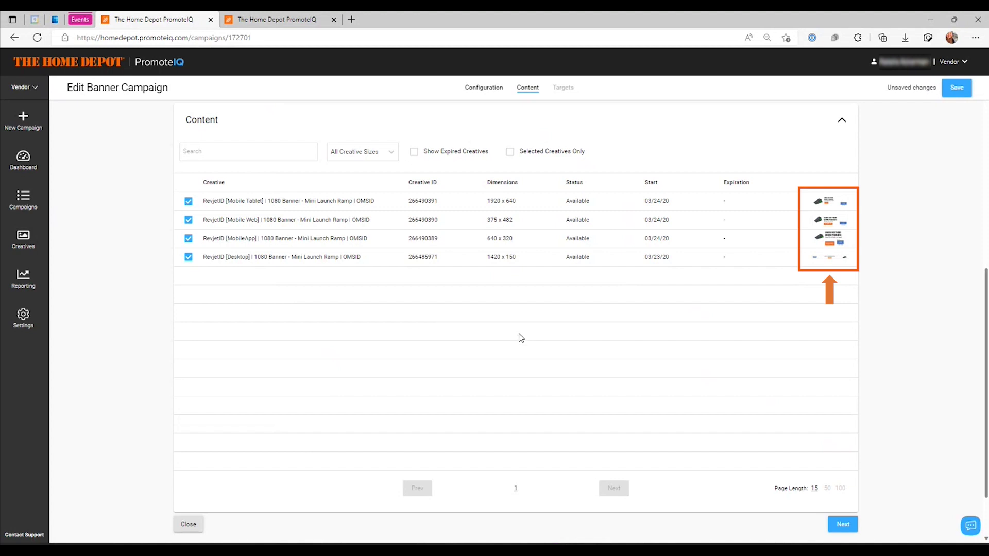
# Preview the MobileApp creative, close the preview, and continue to the campaign's targets.
pyautogui.click(830, 238)
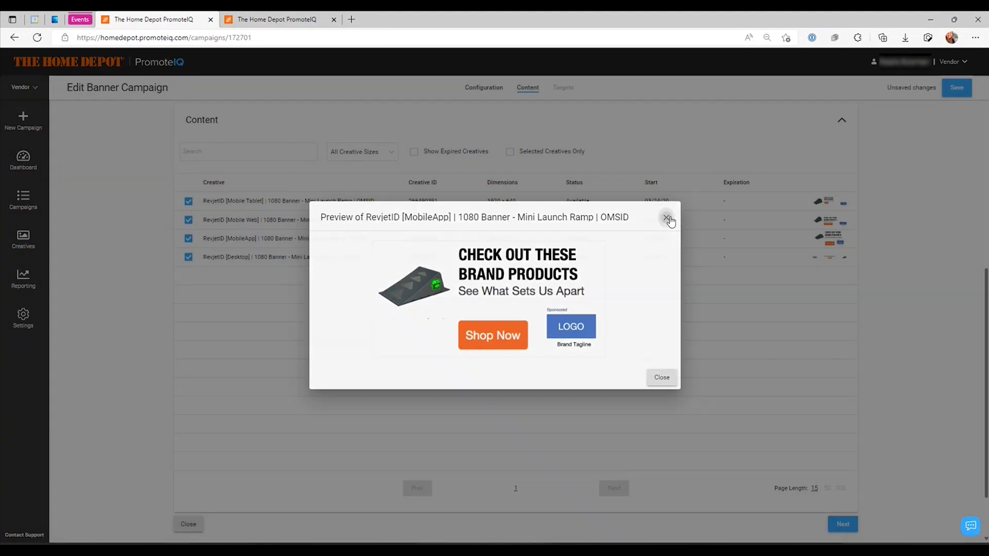
pyautogui.click(667, 218)
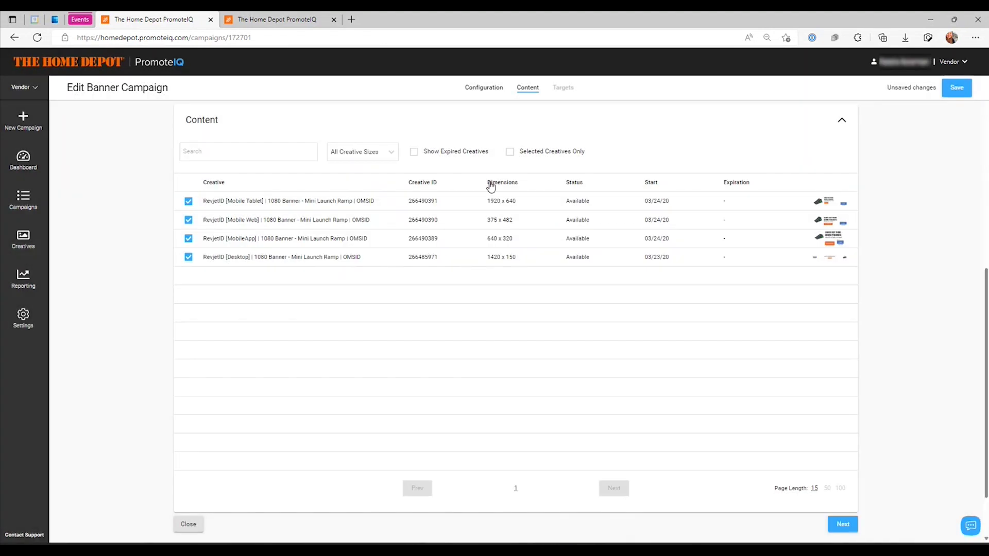
pyautogui.scroll(-2, 154, 307)
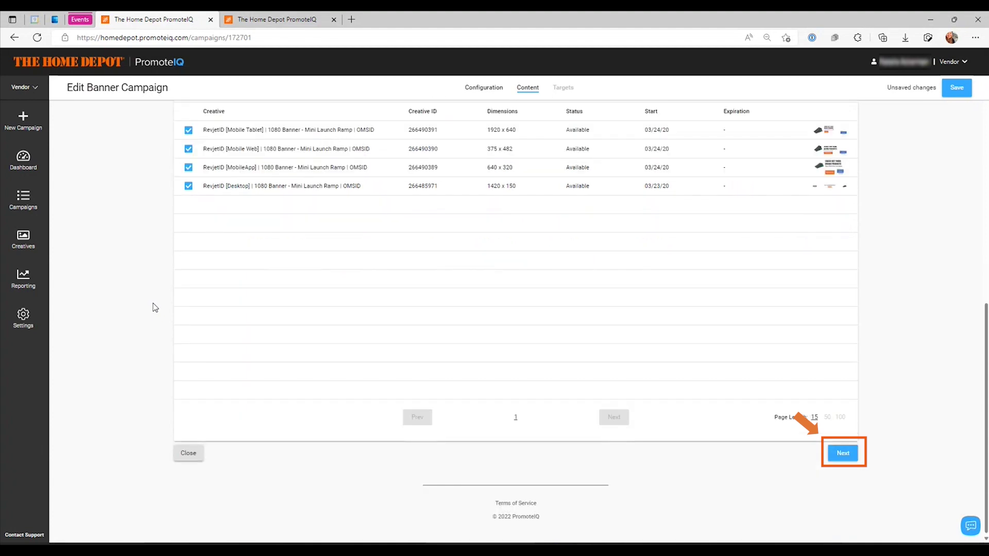
pyautogui.click(849, 456)
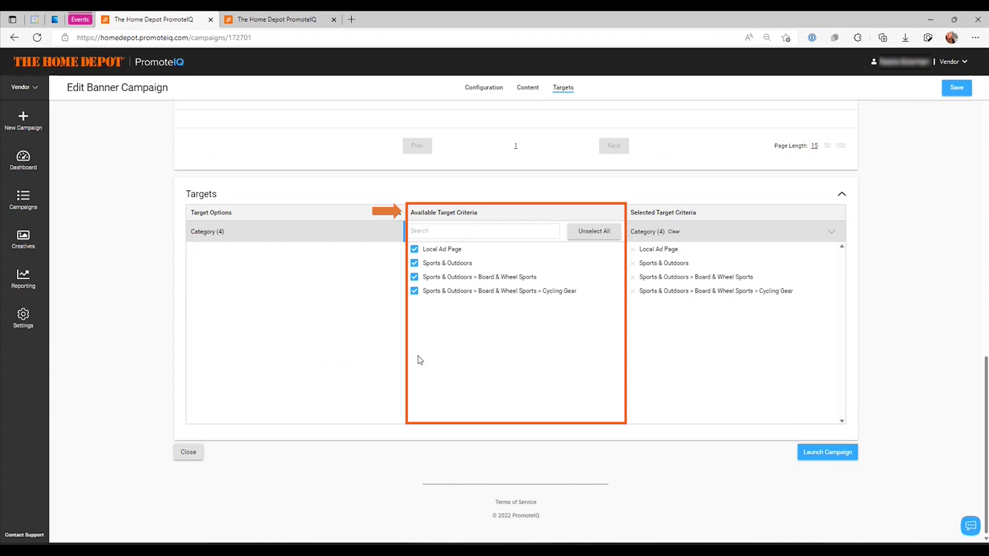
# Deselect and reselect the Local Ad Page and Sports & Outdoors categories in the available target criteria.
pyautogui.click(415, 250)
pyautogui.click(414, 250)
pyautogui.click(415, 264)
pyautogui.click(415, 263)
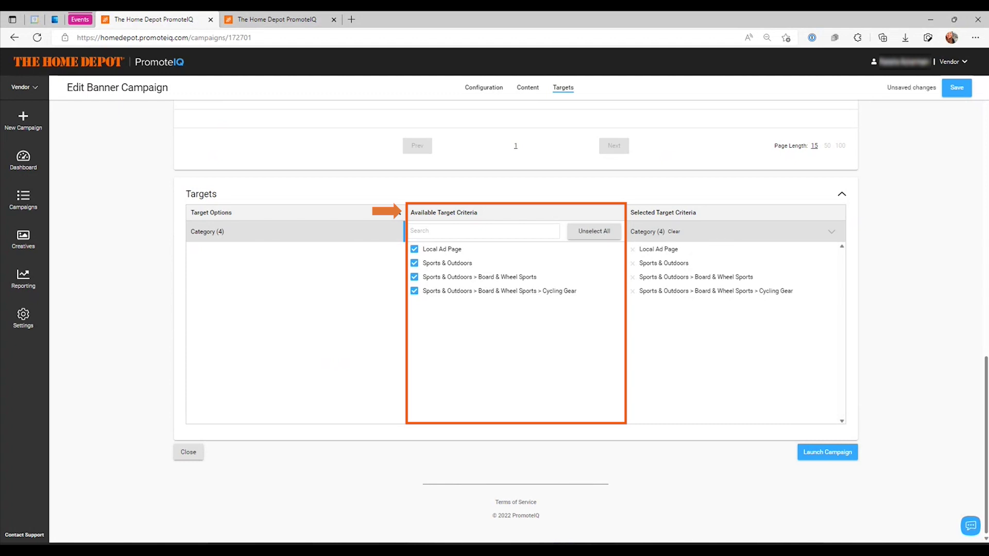